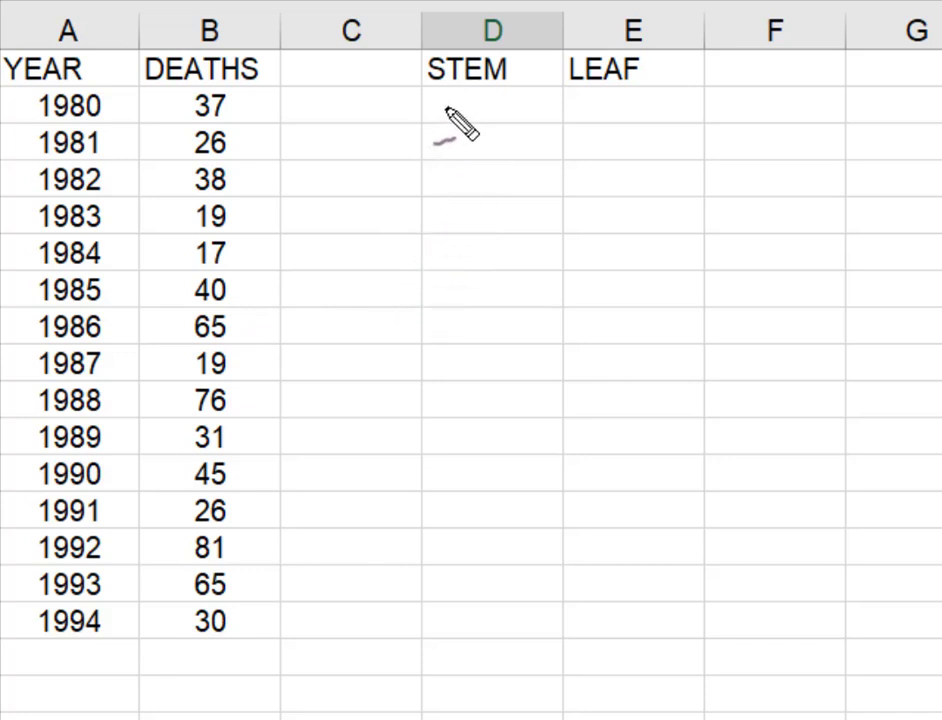
Step: Ink labels marking the stem as the tens digit and the leaf as the ones, with place-value blanks for thousands, hundreds, tens, ones and decimals
mouse_move(445, 107)
left_mouse_down()
mouse_move(446, 150)
mouse_move(465, 149)
mouse_move(490, 126)
mouse_move(519, 131)
mouse_move(509, 148)
left_mouse_up()
mouse_move(588, 127)
left_mouse_down()
mouse_move(603, 148)
mouse_move(636, 131)
mouse_move(640, 150)
left_mouse_up()
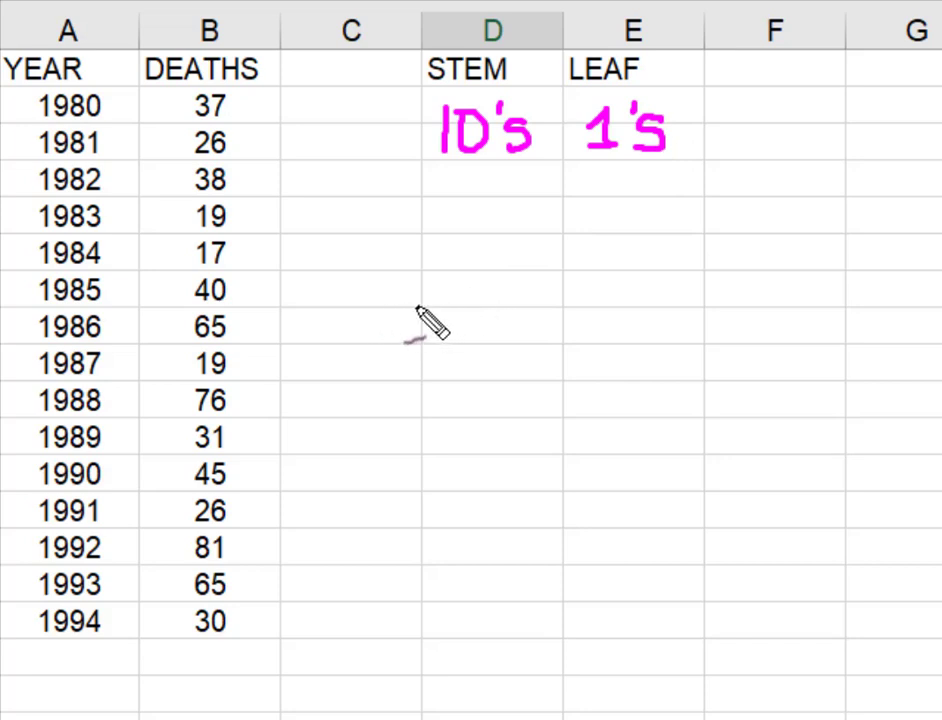
left_click_drag(416, 308, 532, 310)
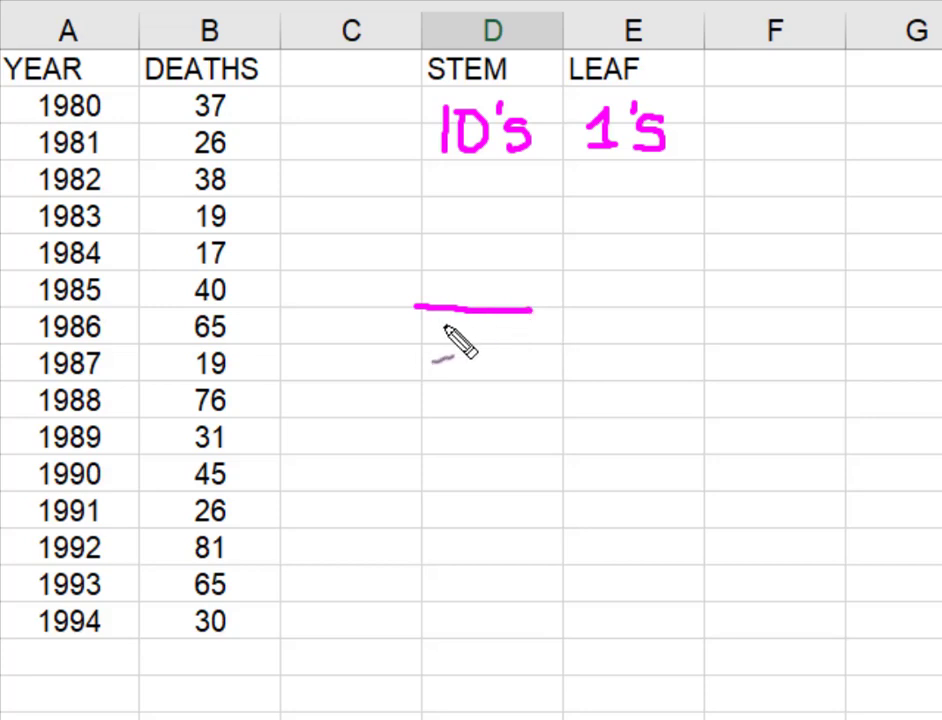
mouse_move(444, 328)
left_mouse_down()
mouse_move(508, 349)
mouse_move(512, 333)
mouse_move(596, 306)
mouse_move(660, 303)
left_mouse_up()
mouse_move(589, 317)
left_mouse_down()
mouse_move(609, 340)
mouse_move(617, 324)
mouse_move(657, 326)
mouse_move(647, 324)
mouse_move(698, 305)
mouse_move(795, 306)
left_mouse_up()
mouse_move(739, 321)
left_mouse_down()
mouse_move(741, 338)
mouse_move(758, 340)
mouse_move(762, 321)
left_mouse_up()
mouse_move(834, 305)
left_mouse_down()
mouse_move(913, 305)
mouse_move(883, 341)
left_mouse_up()
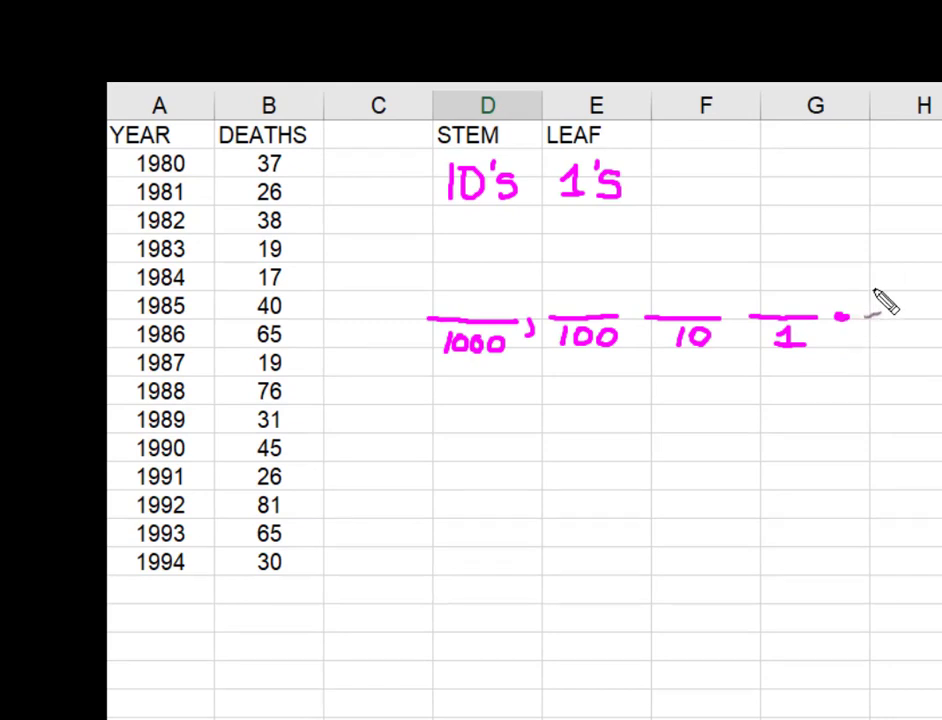
mouse_move(885, 302)
left_mouse_down()
mouse_move(879, 320)
mouse_move(898, 301)
mouse_move(926, 308)
mouse_move(899, 314)
mouse_move(875, 300)
left_mouse_up()
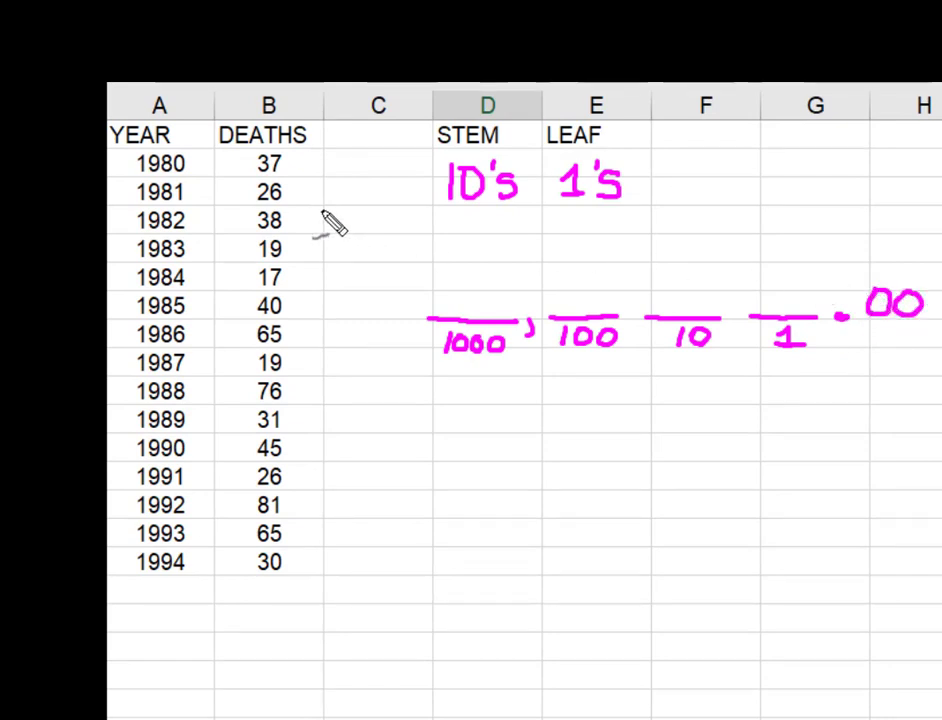
Step: Circle the first four death counts and mark 26's tens digit as stem and ones digit as leaf
mouse_move(292, 148)
left_mouse_down()
mouse_move(208, 214)
mouse_move(219, 262)
mouse_move(287, 282)
mouse_move(331, 257)
mouse_move(338, 209)
mouse_move(298, 170)
left_mouse_up()
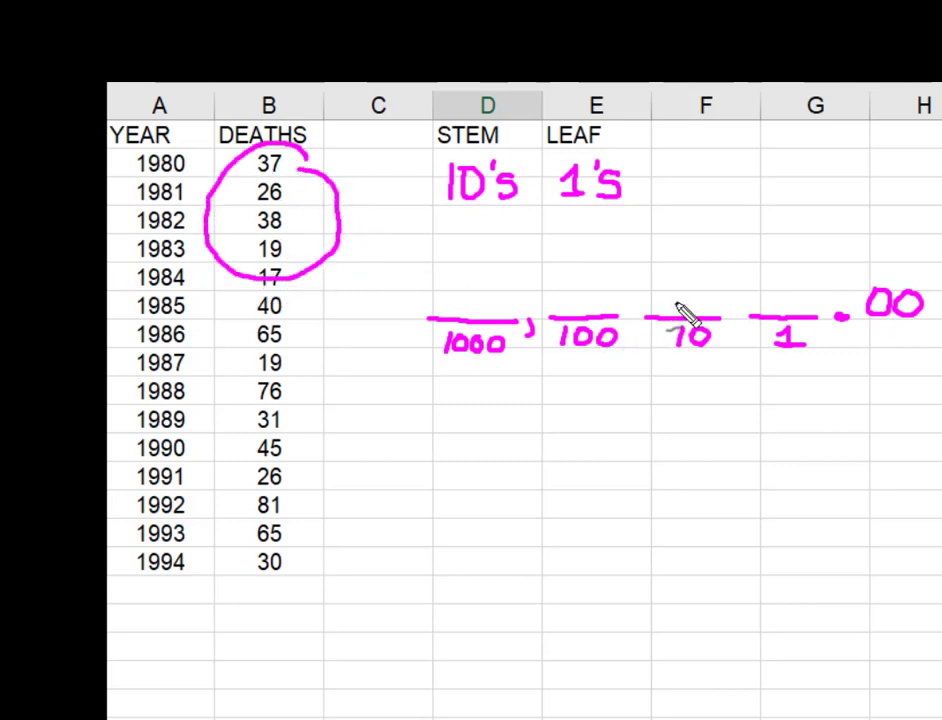
mouse_move(678, 283)
left_mouse_down()
mouse_move(699, 305)
mouse_move(676, 312)
mouse_move(705, 297)
left_mouse_up()
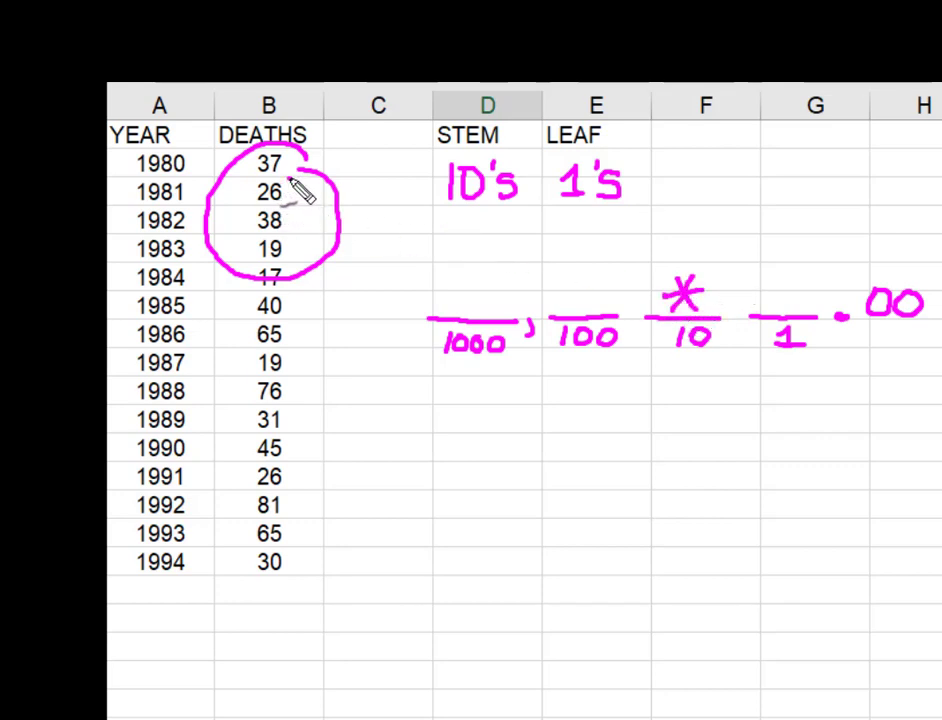
mouse_move(290, 180)
left_mouse_down()
mouse_move(270, 210)
mouse_move(295, 186)
mouse_move(299, 200)
mouse_move(430, 184)
mouse_move(598, 193)
mouse_move(673, 209)
mouse_move(771, 304)
left_mouse_up()
left_click_drag(788, 290, 771, 304)
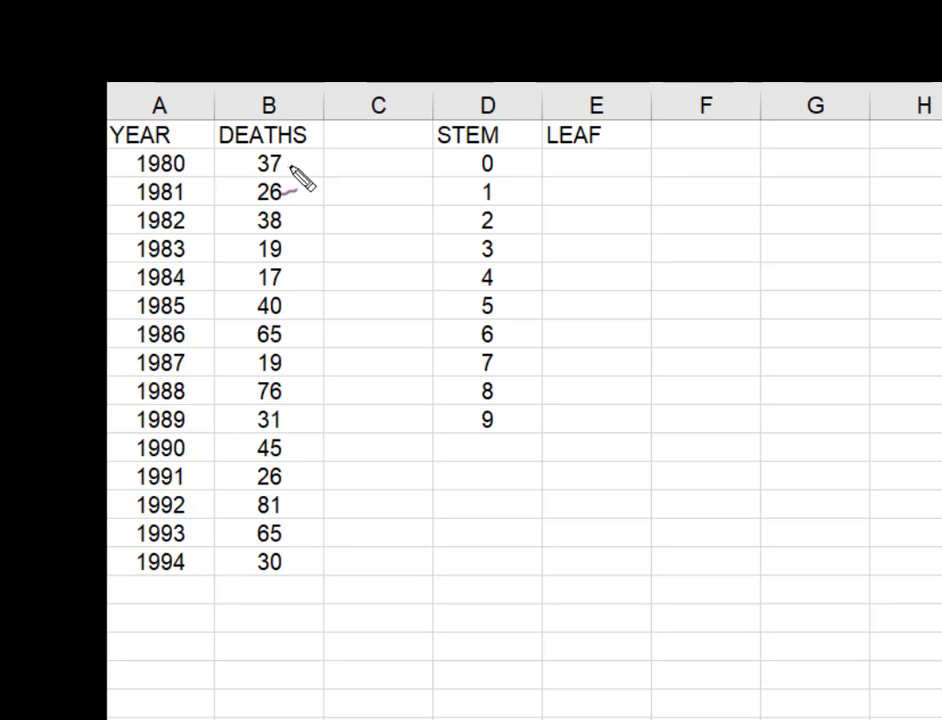
Step: Link 37, 26, 38 and 19 to their stems and ink leaves 7, 6, 8 and 9
mouse_move(289, 167)
left_mouse_down()
mouse_move(322, 170)
mouse_move(442, 244)
mouse_move(468, 244)
mouse_move(458, 252)
left_mouse_up()
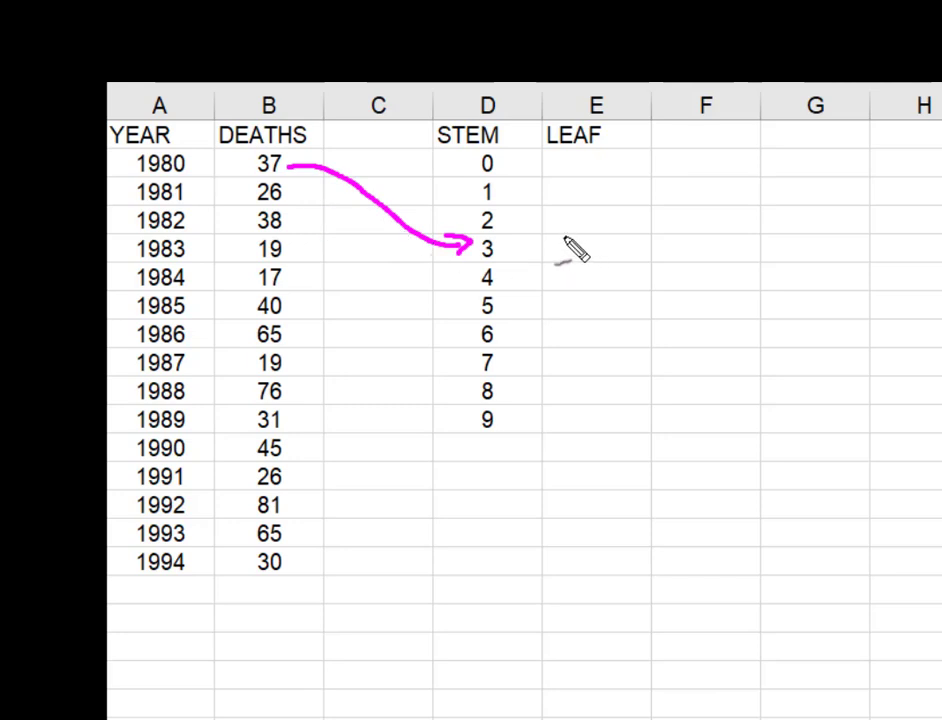
mouse_move(565, 240)
left_mouse_down()
mouse_move(585, 238)
mouse_move(582, 259)
left_mouse_up()
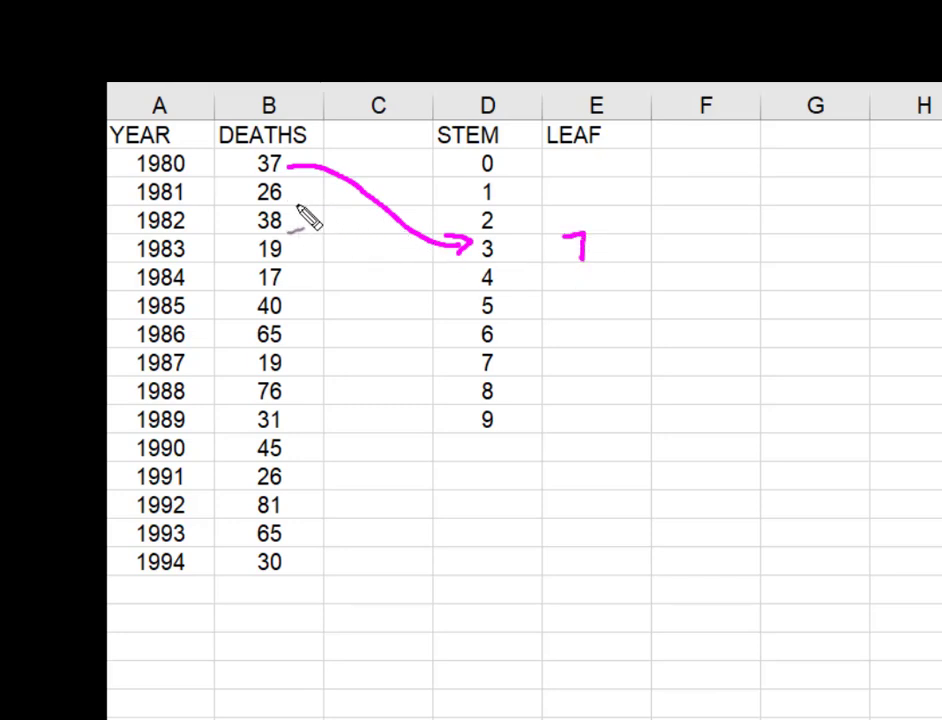
mouse_move(290, 196)
left_mouse_down()
mouse_move(338, 210)
mouse_move(460, 216)
left_mouse_up()
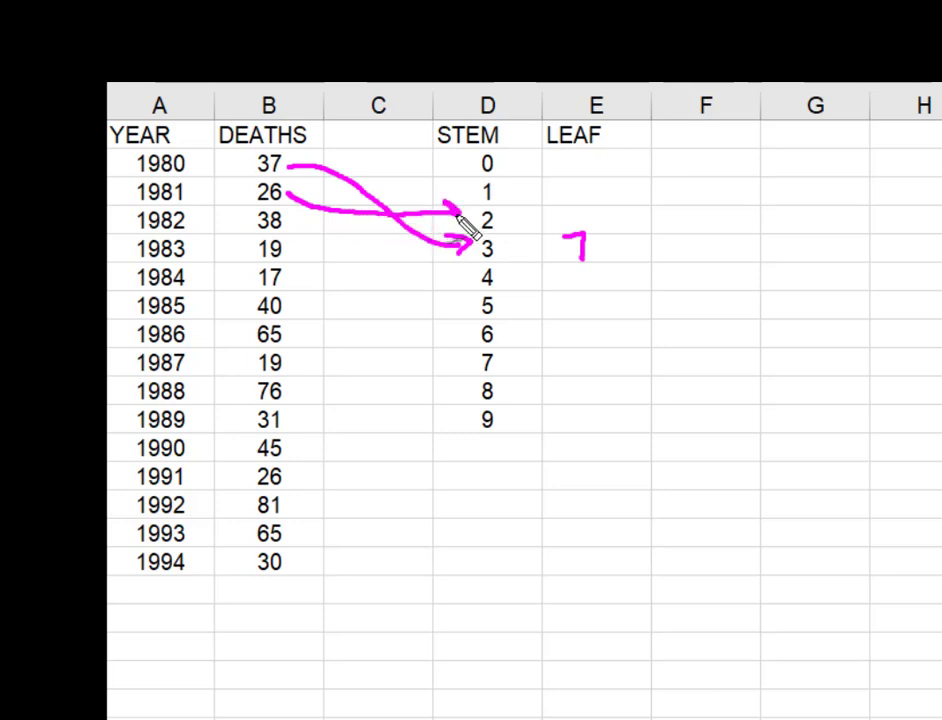
mouse_move(577, 206)
left_mouse_down()
mouse_move(567, 229)
mouse_move(578, 238)
left_mouse_up()
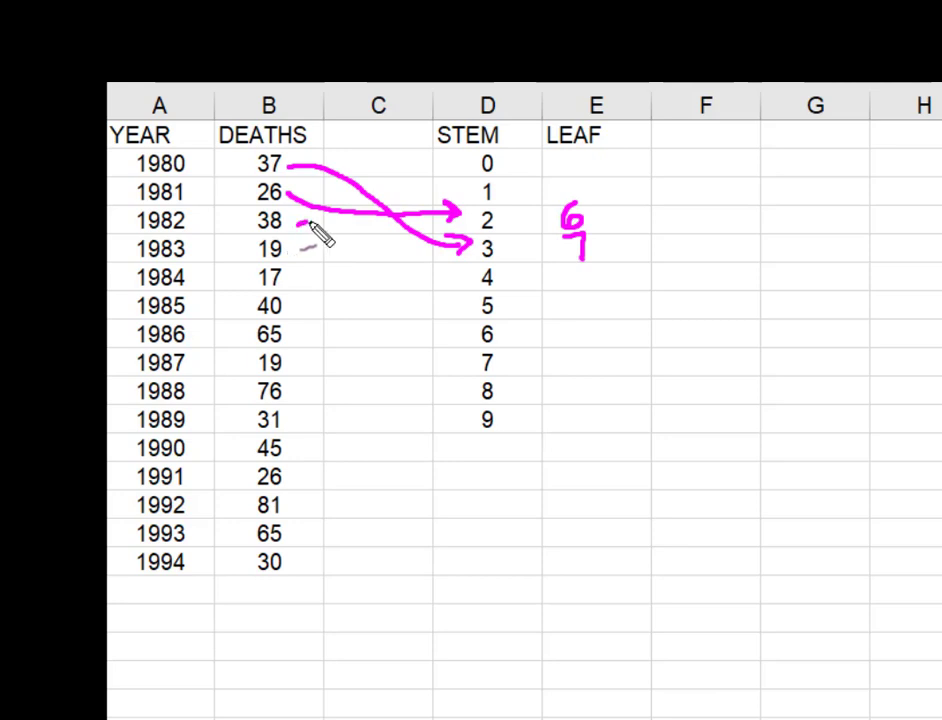
left_click_drag(310, 228, 455, 236)
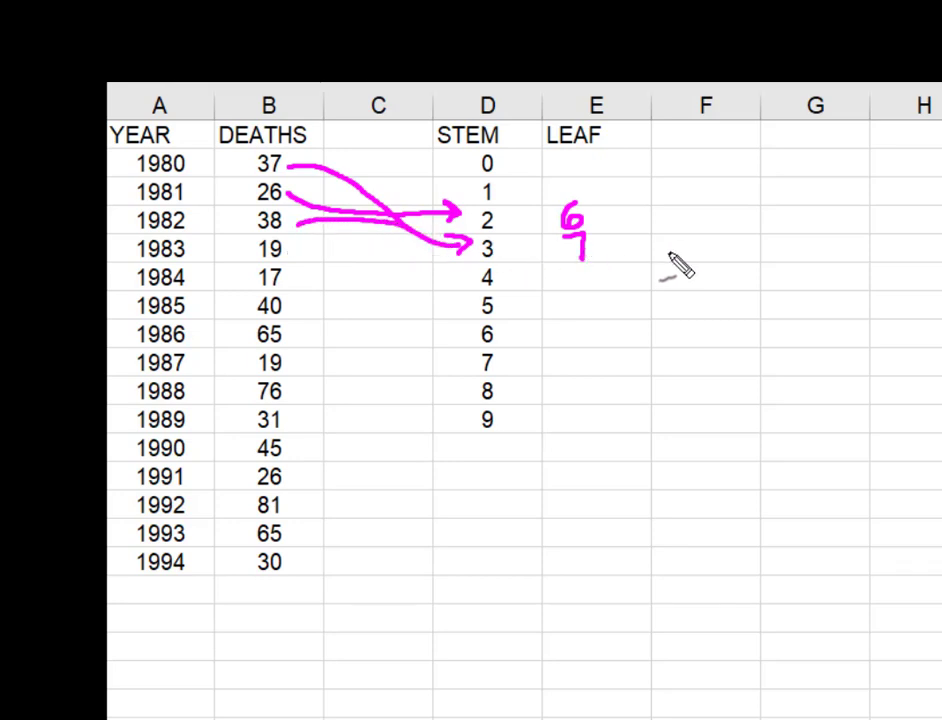
left_click_drag(640, 240, 632, 250)
mouse_move(297, 254)
left_mouse_down()
mouse_move(398, 224)
mouse_move(462, 185)
left_mouse_up()
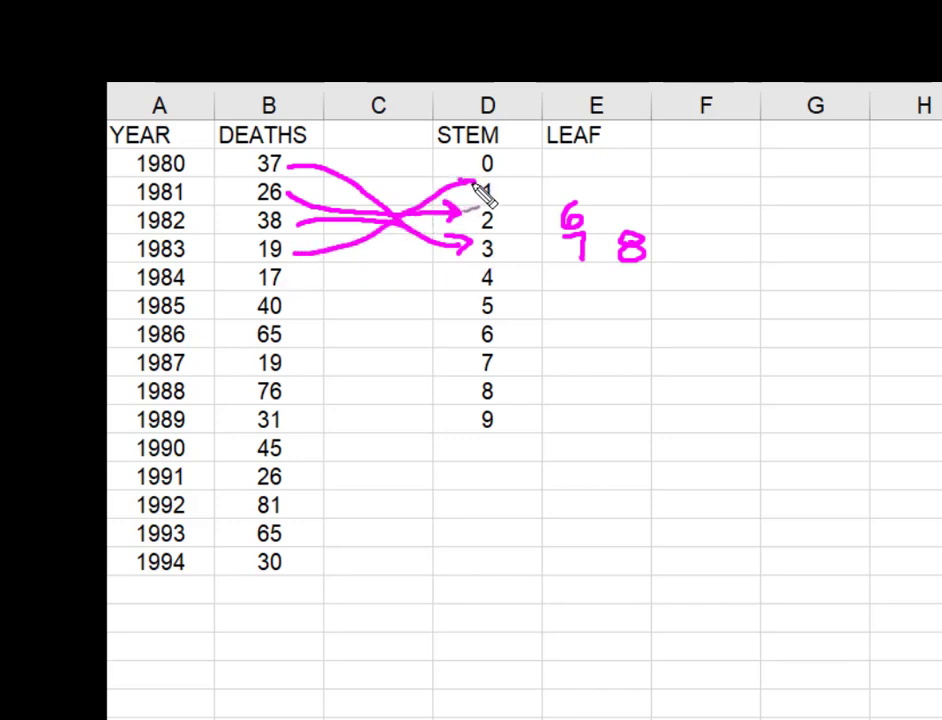
left_click_drag(577, 186, 570, 208)
Step: Ink leaves 7, 0, 5 and a second 9 for 17, 40, 65 and 19, then circle 76 and link it to 70
mouse_move(297, 279)
left_mouse_down()
mouse_move(347, 277)
mouse_move(402, 218)
left_mouse_up()
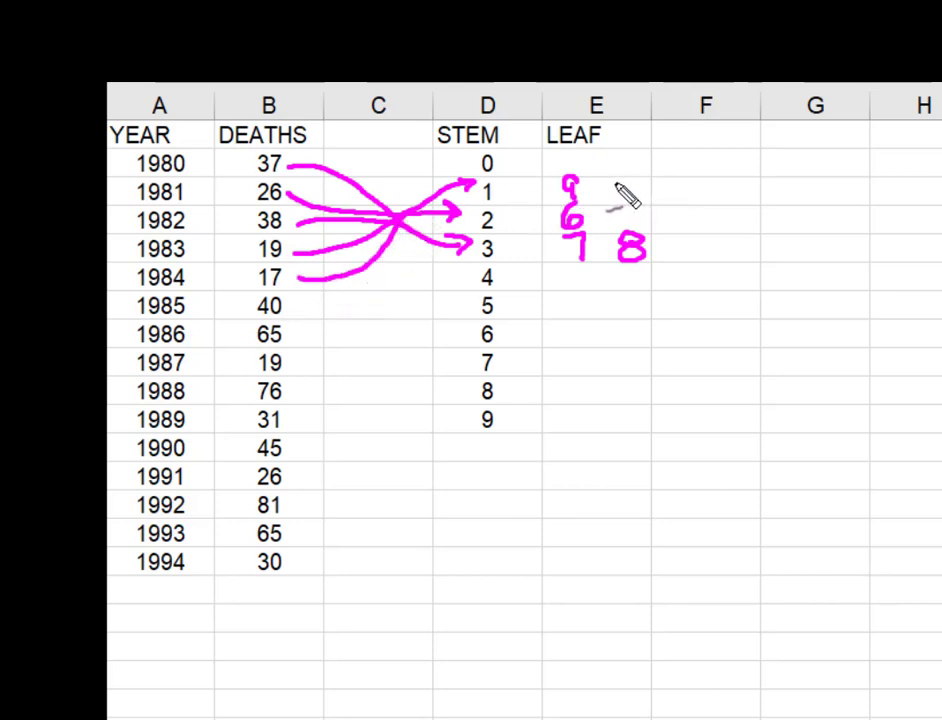
mouse_move(617, 183)
left_mouse_down()
mouse_move(632, 183)
mouse_move(628, 205)
left_mouse_up()
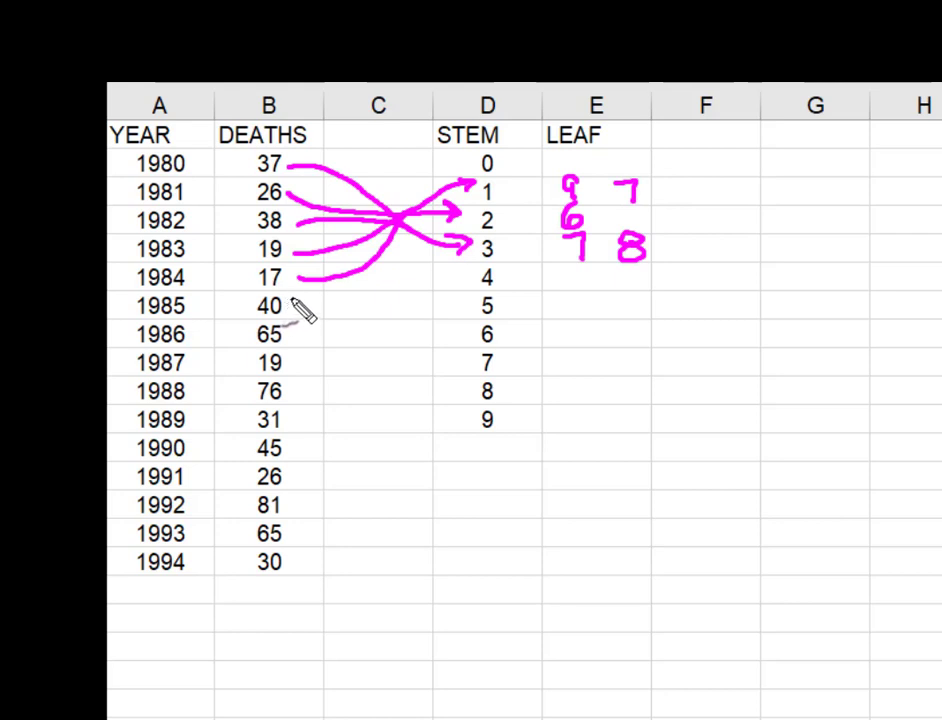
mouse_move(292, 298)
left_mouse_down()
mouse_move(260, 300)
mouse_move(252, 311)
mouse_move(280, 318)
mouse_move(292, 300)
mouse_move(361, 295)
mouse_move(455, 271)
left_mouse_up()
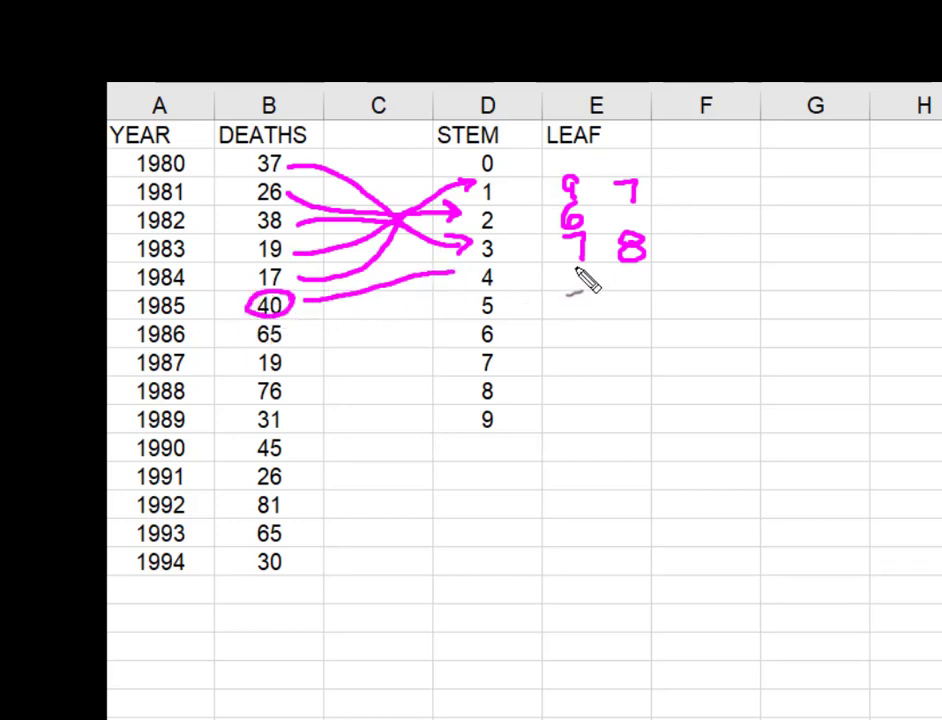
mouse_move(577, 270)
left_mouse_down()
mouse_move(561, 286)
mouse_move(583, 284)
mouse_move(584, 267)
left_mouse_up()
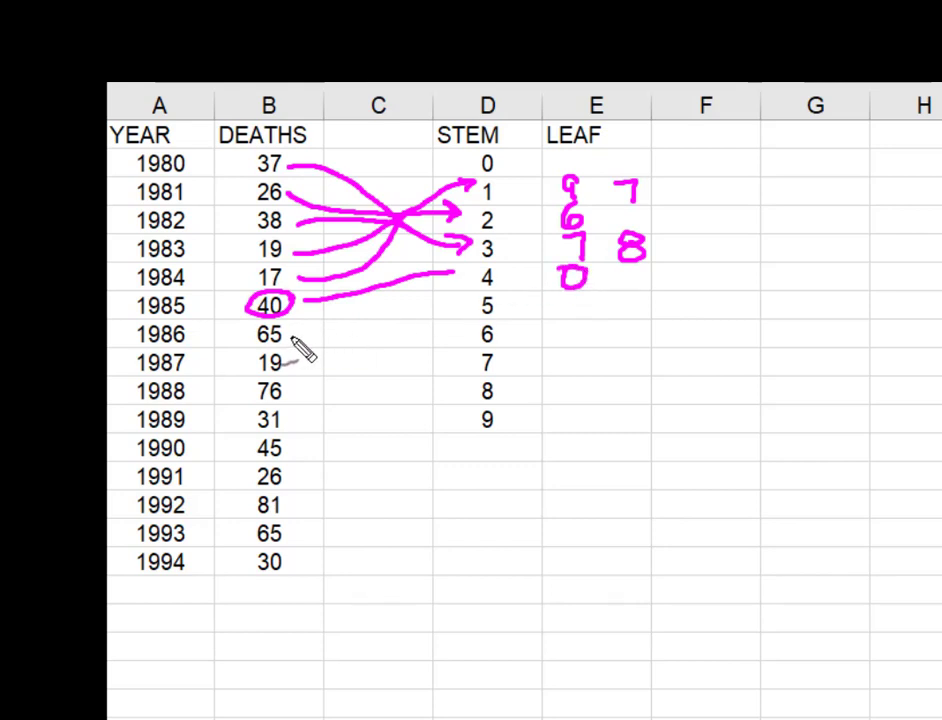
left_click_drag(290, 336, 460, 328)
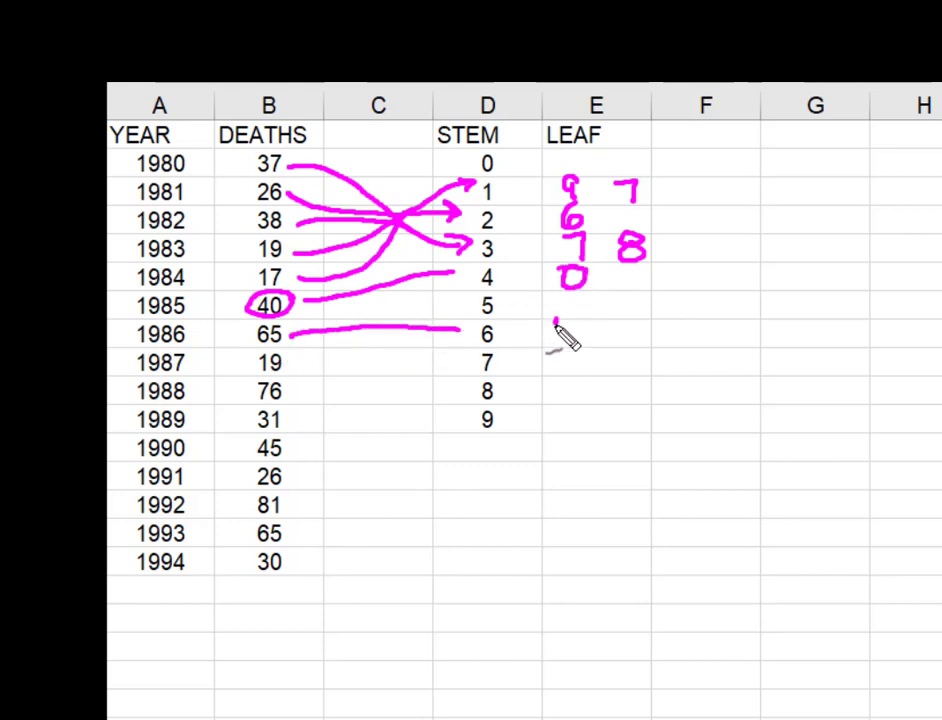
mouse_move(557, 324)
left_mouse_down()
mouse_move(571, 339)
mouse_move(556, 318)
left_mouse_up()
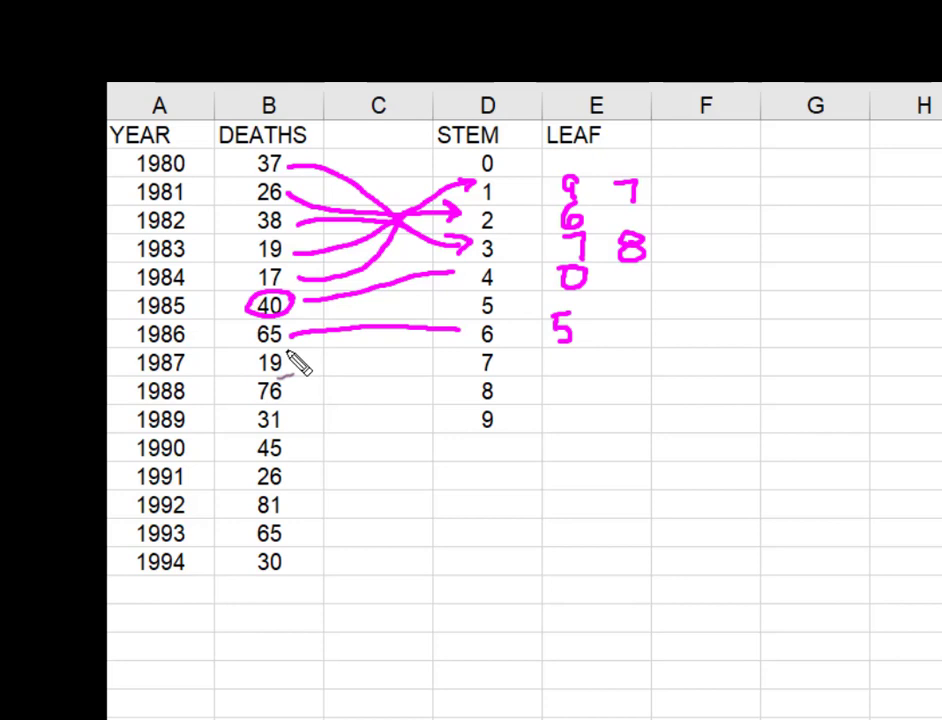
mouse_move(292, 350)
left_mouse_down()
mouse_move(260, 353)
mouse_move(254, 372)
mouse_move(290, 368)
mouse_move(290, 350)
mouse_move(298, 358)
mouse_move(367, 312)
mouse_move(440, 206)
mouse_move(472, 186)
left_mouse_up()
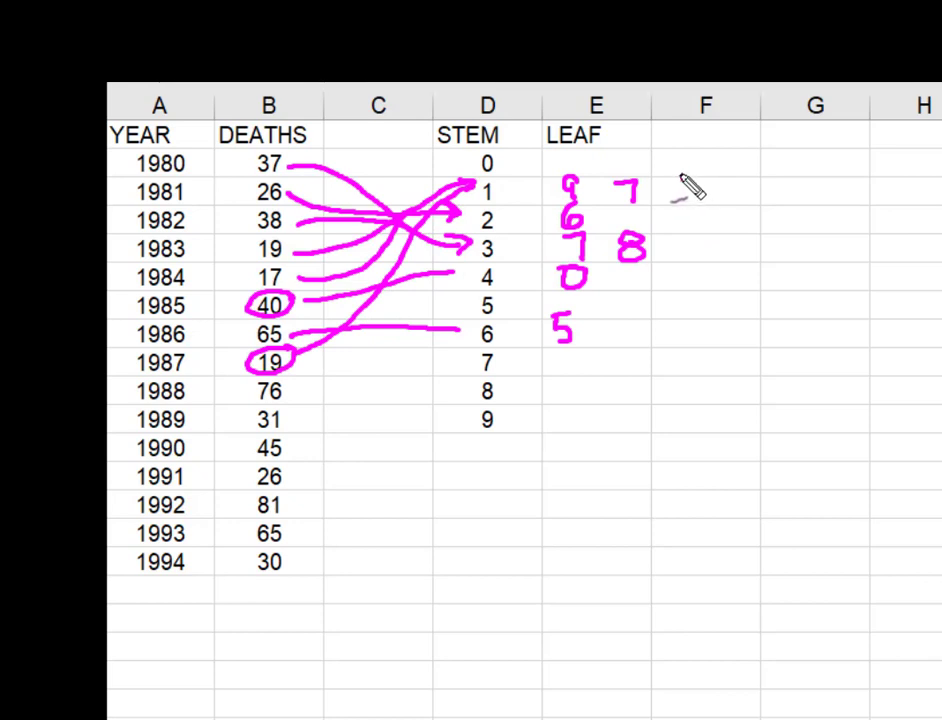
left_click_drag(683, 183, 680, 204)
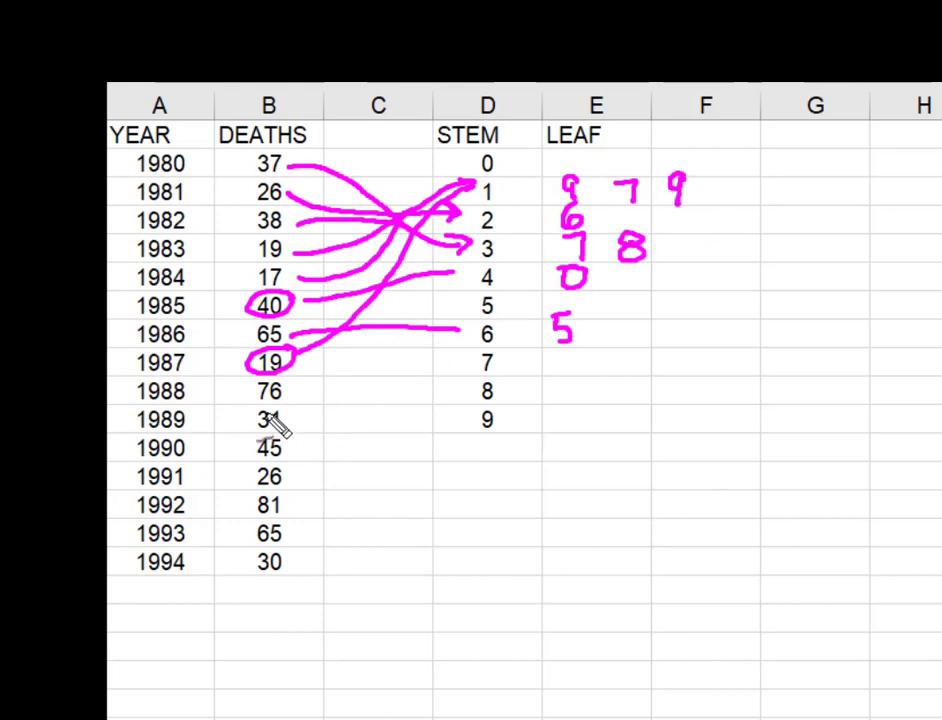
mouse_move(258, 396)
left_mouse_down()
mouse_move(246, 404)
mouse_move(292, 404)
mouse_move(505, 475)
mouse_move(677, 432)
left_mouse_up()
mouse_move(682, 381)
left_mouse_down()
mouse_move(703, 405)
mouse_move(719, 381)
mouse_move(708, 379)
mouse_move(749, 396)
mouse_move(758, 389)
mouse_move(784, 414)
mouse_move(776, 398)
left_mouse_up()
Step: Annotate 76 as 70 + 6, labelling the parts 10's and 1's
mouse_move(681, 424)
left_mouse_down()
mouse_move(683, 448)
mouse_move(694, 435)
mouse_move(714, 435)
left_mouse_up()
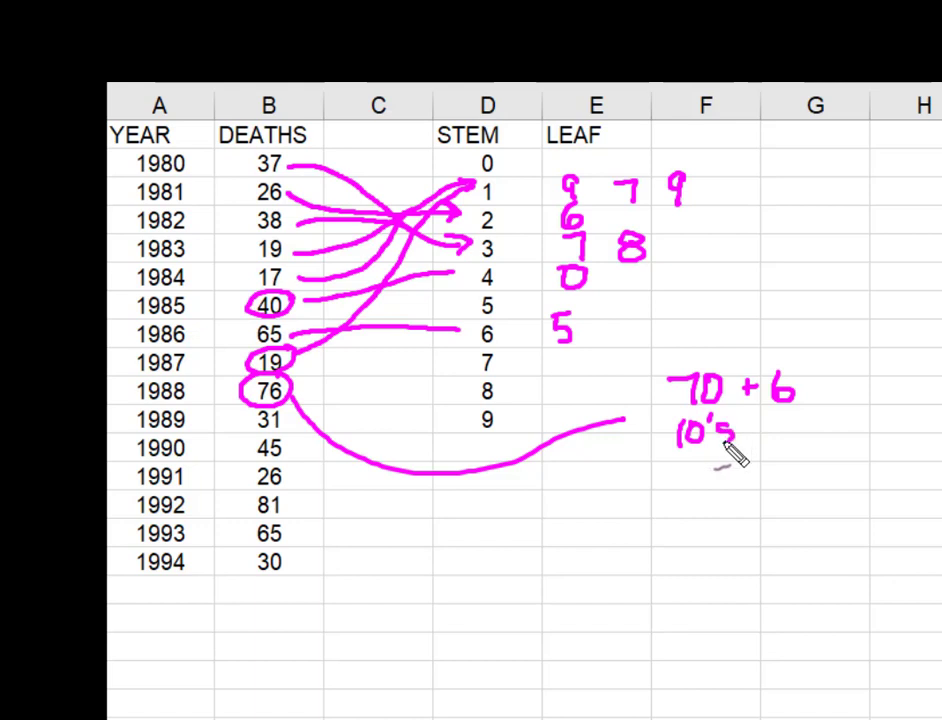
left_click_drag(777, 425, 787, 441)
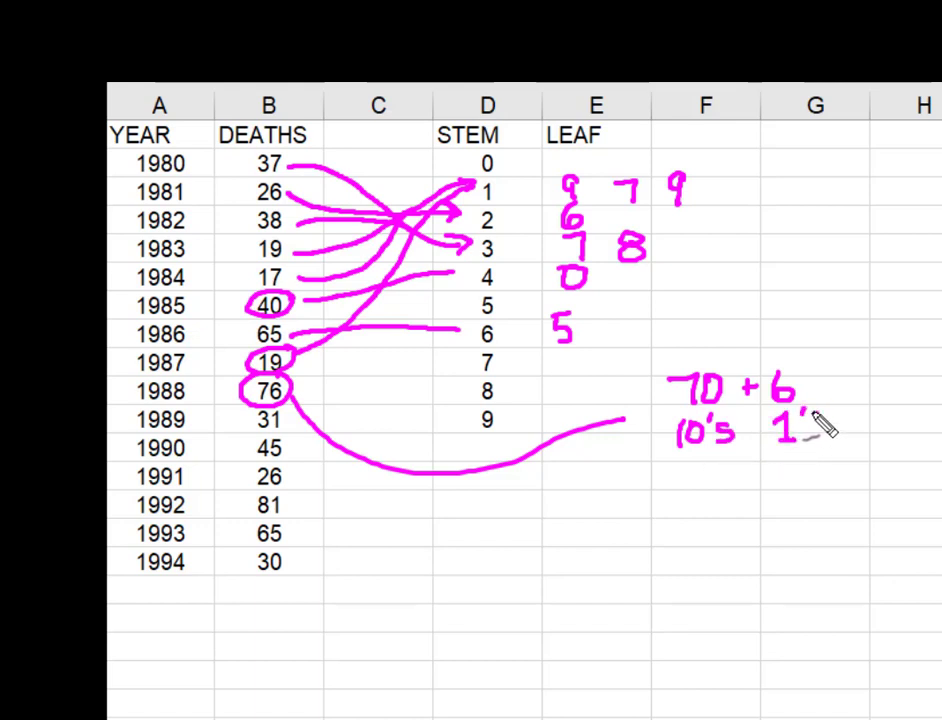
mouse_move(818, 416)
left_mouse_down()
mouse_move(815, 440)
mouse_move(806, 440)
left_mouse_up()
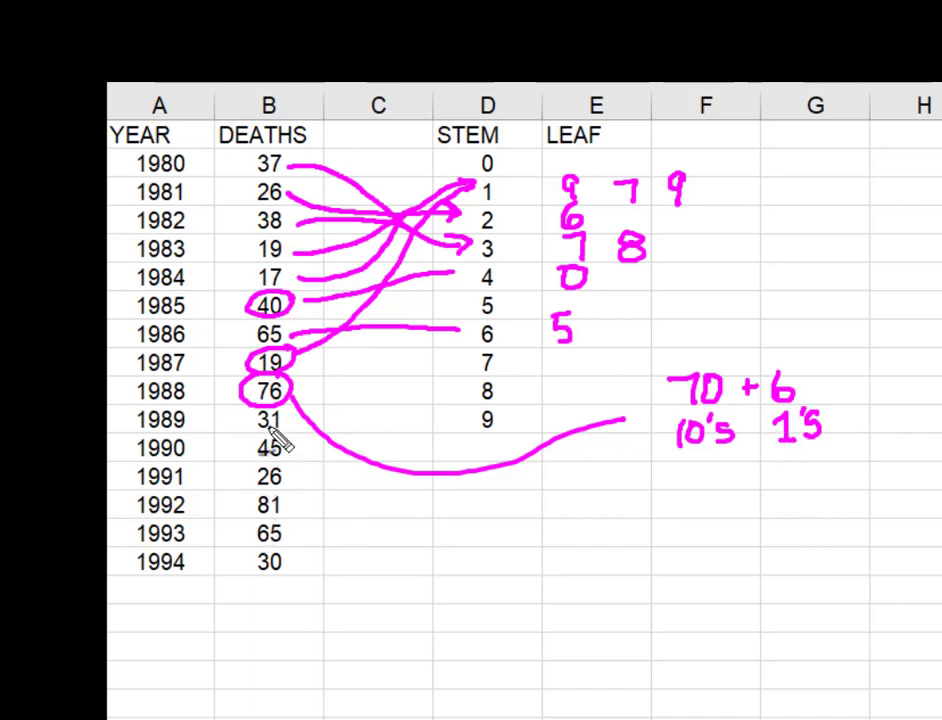
Step: Bracket the middle deaths values, split 26 into 20 + 6, and circle 65
mouse_move(240, 260)
left_mouse_down()
mouse_move(242, 488)
mouse_move(277, 461)
mouse_move(245, 476)
mouse_move(244, 492)
mouse_move(288, 495)
mouse_move(292, 469)
mouse_move(321, 499)
mouse_move(421, 516)
mouse_move(551, 498)
mouse_move(562, 486)
mouse_move(576, 487)
mouse_move(570, 512)
mouse_move(588, 502)
mouse_move(598, 511)
mouse_move(603, 493)
mouse_move(594, 486)
mouse_move(621, 508)
left_mouse_up()
mouse_move(611, 498)
left_mouse_down()
mouse_move(656, 508)
mouse_move(646, 500)
left_mouse_up()
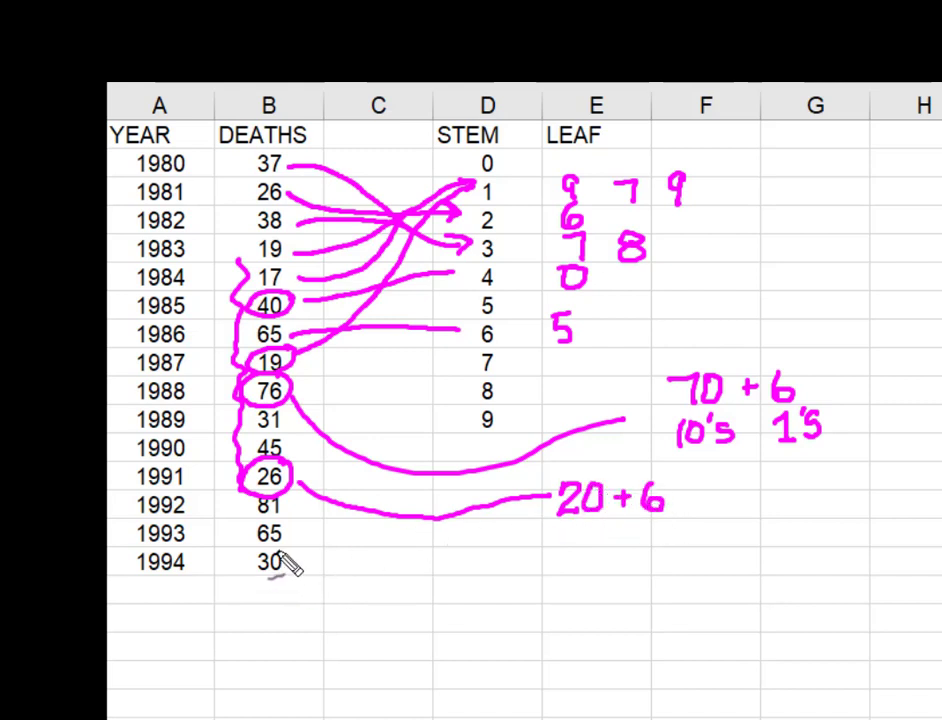
mouse_move(288, 519)
left_mouse_down()
mouse_move(257, 545)
mouse_move(286, 552)
mouse_move(296, 537)
mouse_move(509, 564)
mouse_move(585, 557)
mouse_move(596, 574)
mouse_move(606, 556)
mouse_move(610, 566)
mouse_move(631, 558)
mouse_move(673, 572)
mouse_move(697, 568)
left_mouse_up()
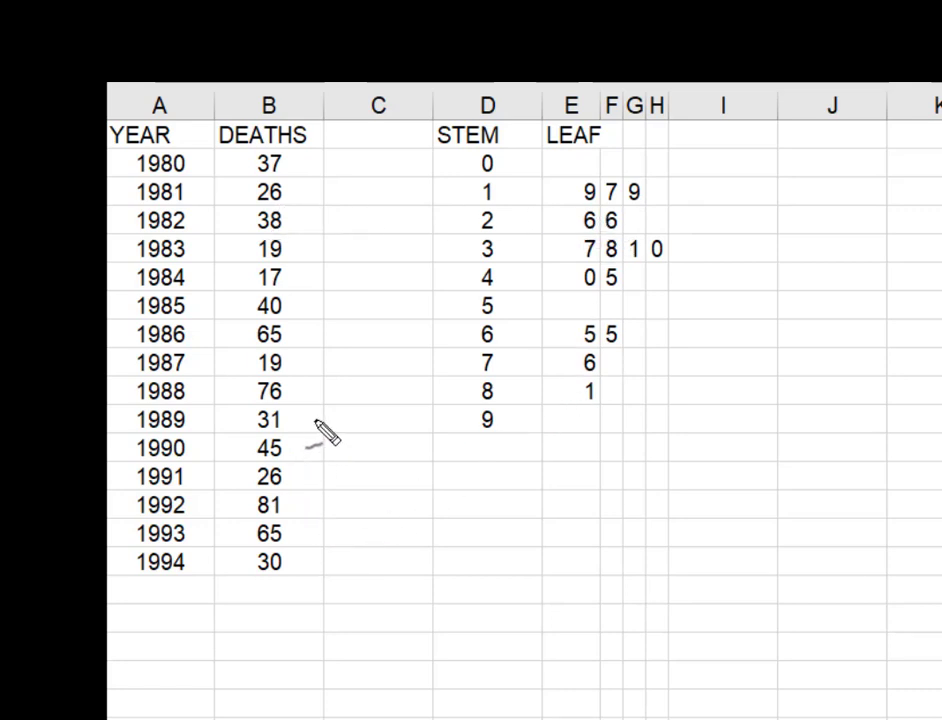
Step: Note the count of 15 values, brace the leaf columns, and write the stem 1 and stem 2 values (19, 26)
mouse_move(304, 411)
left_mouse_down()
mouse_move(305, 432)
mouse_move(308, 420)
mouse_move(318, 431)
mouse_move(322, 400)
mouse_move(336, 405)
left_mouse_up()
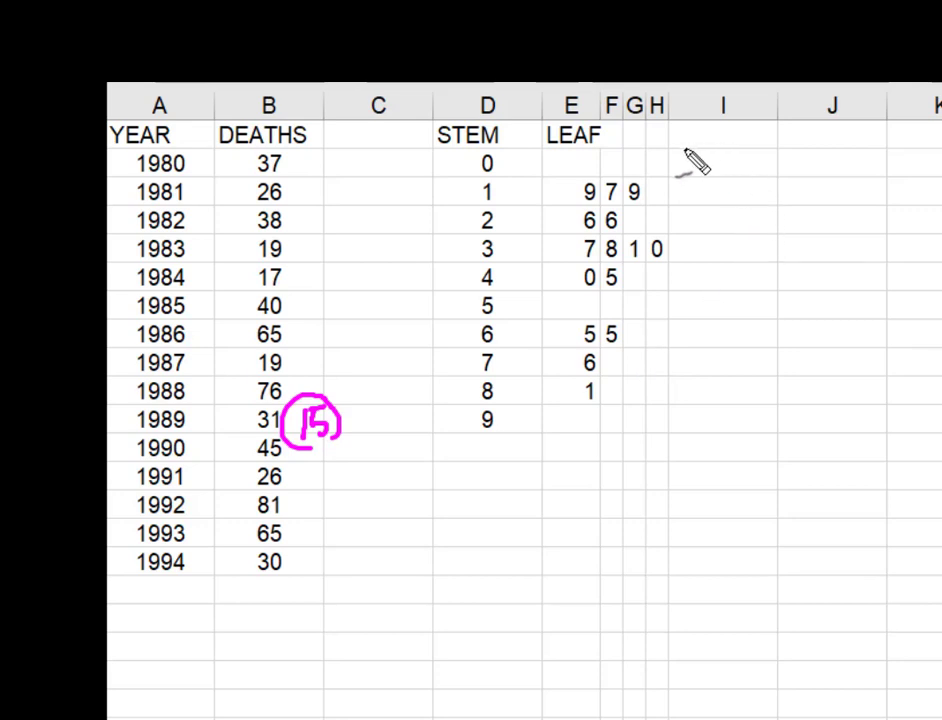
mouse_move(686, 152)
left_mouse_down()
mouse_move(693, 220)
mouse_move(706, 272)
mouse_move(696, 485)
mouse_move(666, 486)
left_mouse_up()
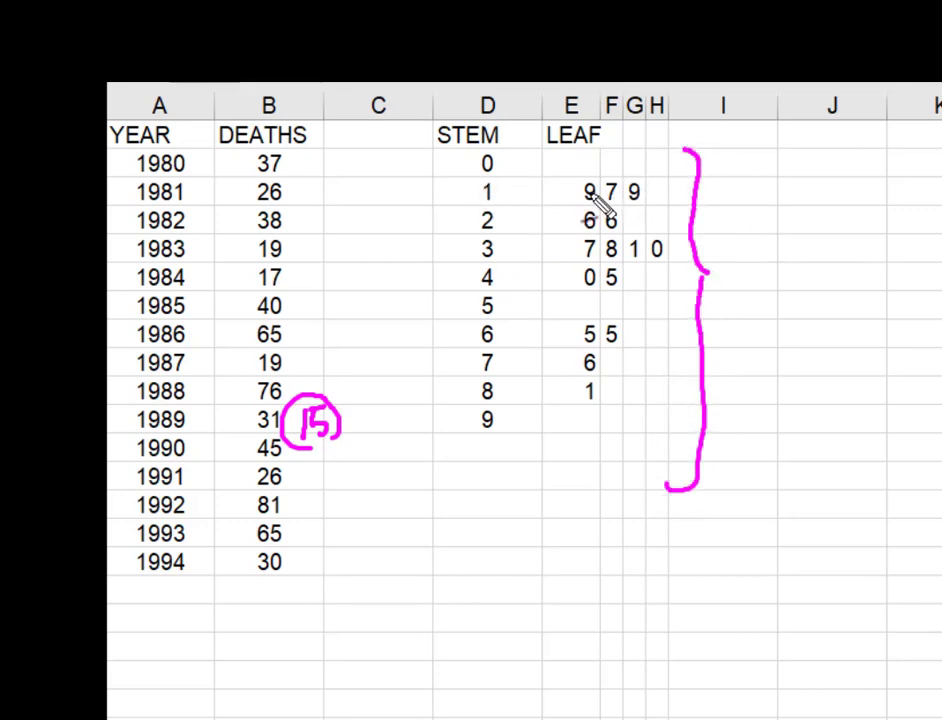
mouse_move(762, 182)
left_mouse_down()
mouse_move(762, 206)
mouse_move(774, 192)
mouse_move(783, 190)
mouse_move(781, 207)
mouse_move(815, 186)
mouse_move(816, 203)
mouse_move(883, 192)
mouse_move(857, 222)
left_mouse_up()
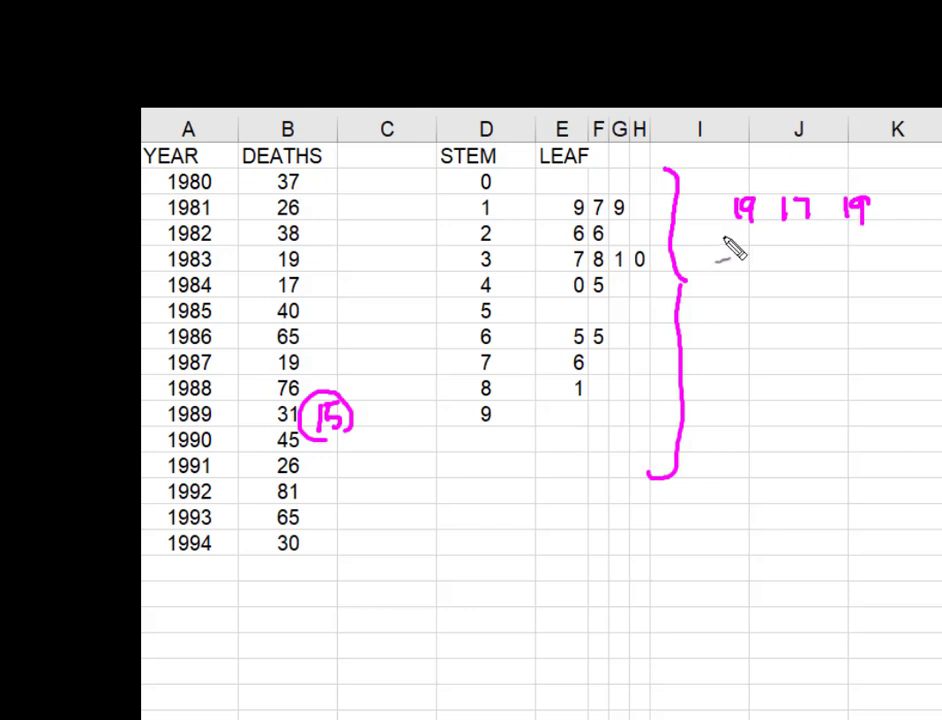
mouse_move(726, 231)
left_mouse_down()
mouse_move(733, 247)
mouse_move(804, 245)
left_mouse_up()
left_click_drag(816, 226, 815, 240)
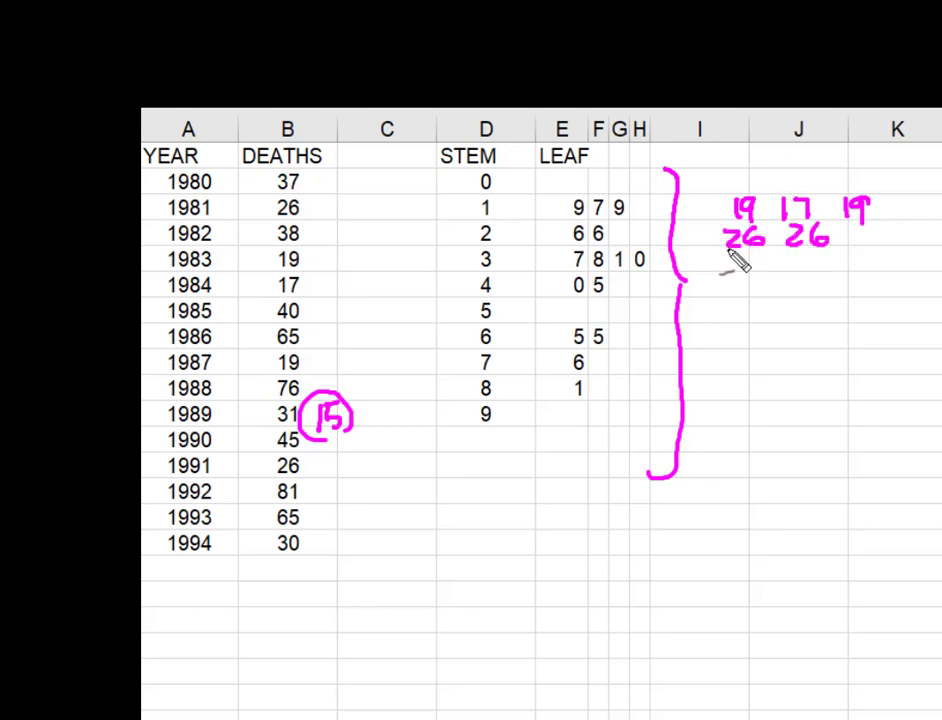
Step: Handwrite the stem 3, 4, 6 and 7 values, including 30, 40, 45 and 76
mouse_move(730, 254)
left_mouse_down()
mouse_move(762, 272)
mouse_move(826, 258)
left_mouse_up()
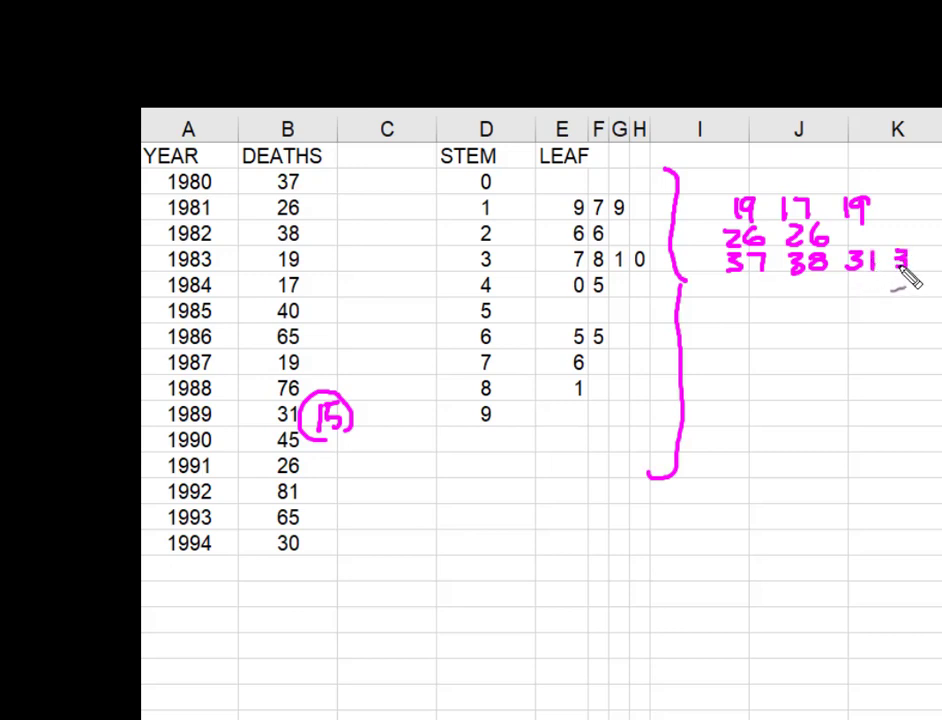
mouse_move(924, 254)
left_mouse_down()
mouse_move(916, 268)
mouse_move(926, 256)
left_mouse_up()
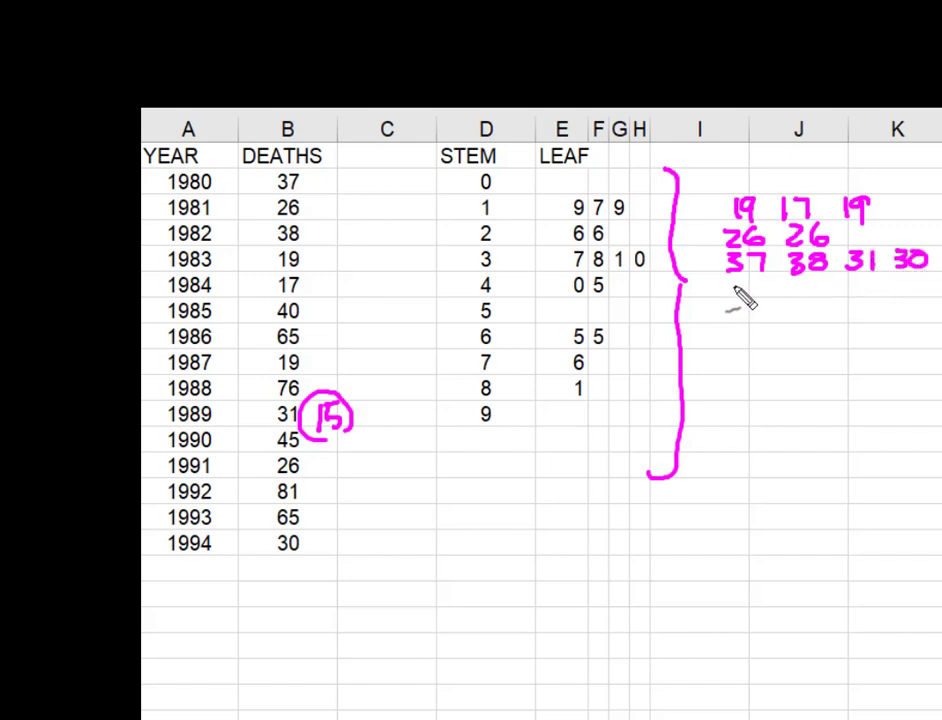
mouse_move(737, 288)
left_mouse_down()
mouse_move(726, 290)
mouse_move(817, 288)
mouse_move(813, 296)
left_mouse_up()
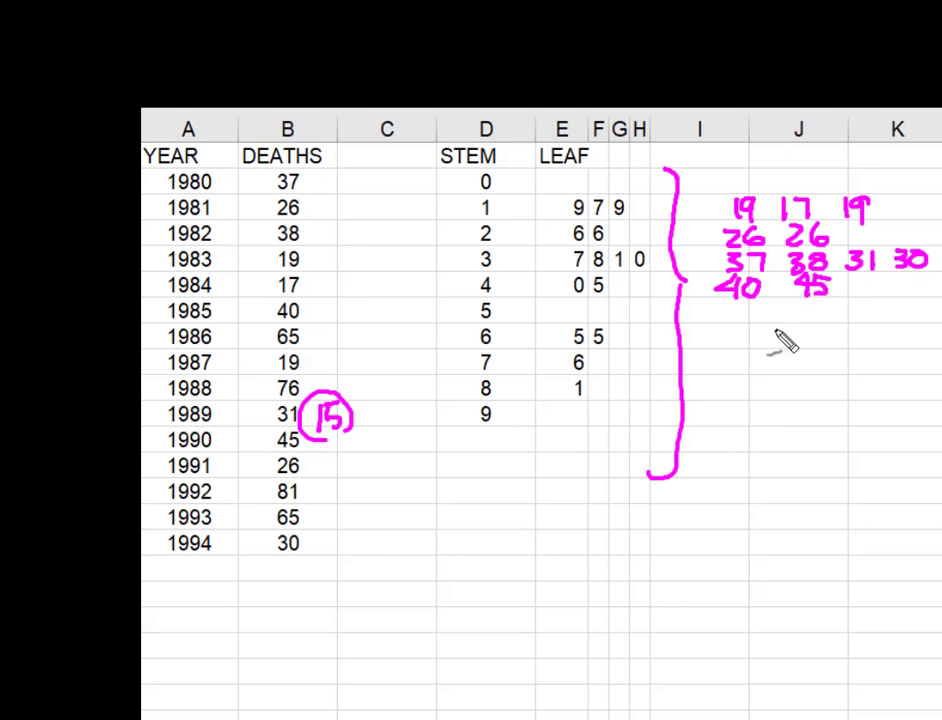
mouse_move(728, 330)
left_mouse_down()
mouse_move(745, 350)
mouse_move(741, 330)
mouse_move(786, 342)
mouse_move(811, 329)
left_mouse_up()
mouse_move(734, 358)
left_mouse_down()
mouse_move(765, 374)
mouse_move(760, 366)
mouse_move(757, 397)
left_mouse_up()
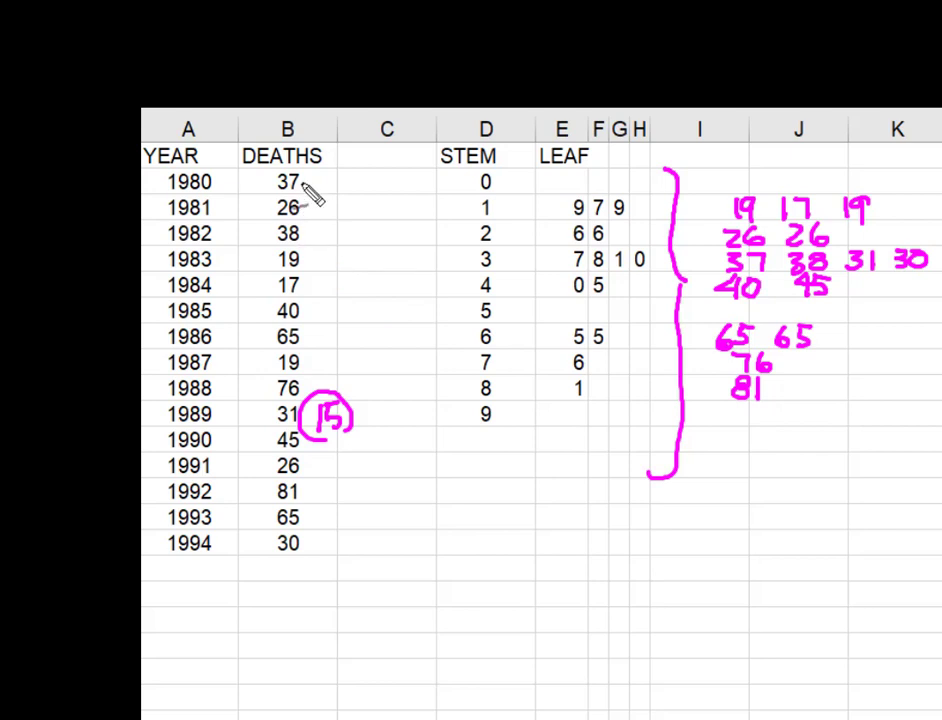
Step: Circle 37, 26 and 38, loop the typed leaves with an arrow to the written values, and tick 40
mouse_move(310, 182)
left_mouse_down()
mouse_move(264, 186)
mouse_move(257, 234)
mouse_move(300, 245)
mouse_move(333, 211)
mouse_move(327, 183)
mouse_move(375, 200)
mouse_move(446, 205)
left_mouse_up()
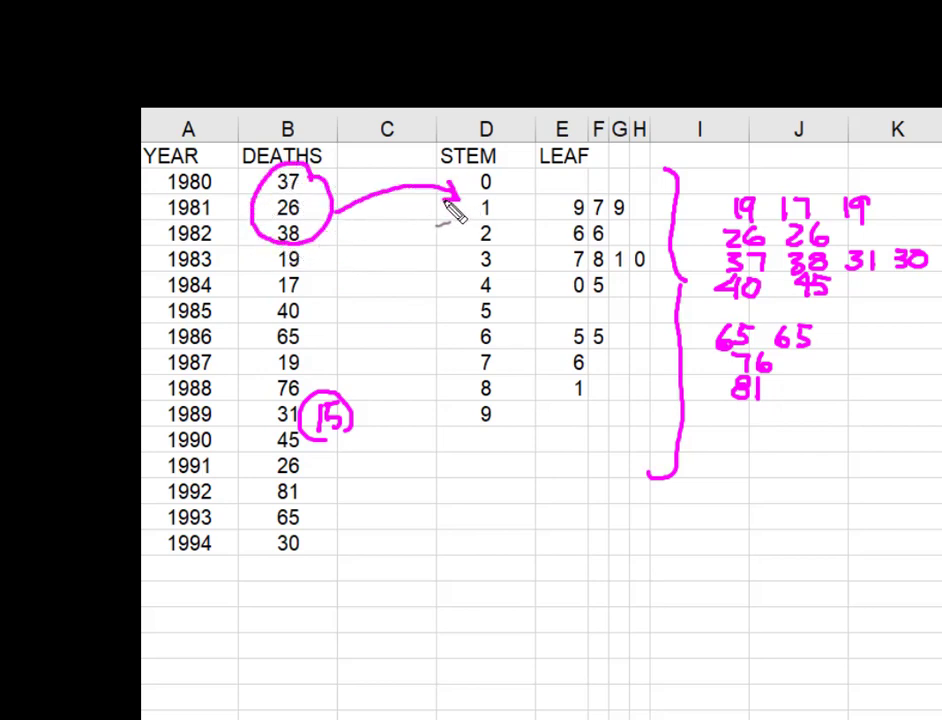
mouse_move(617, 186)
left_mouse_down()
mouse_move(568, 222)
mouse_move(528, 323)
mouse_move(528, 382)
mouse_move(546, 417)
mouse_move(591, 423)
mouse_move(628, 406)
mouse_move(650, 375)
mouse_move(668, 318)
mouse_move(633, 197)
left_mouse_up()
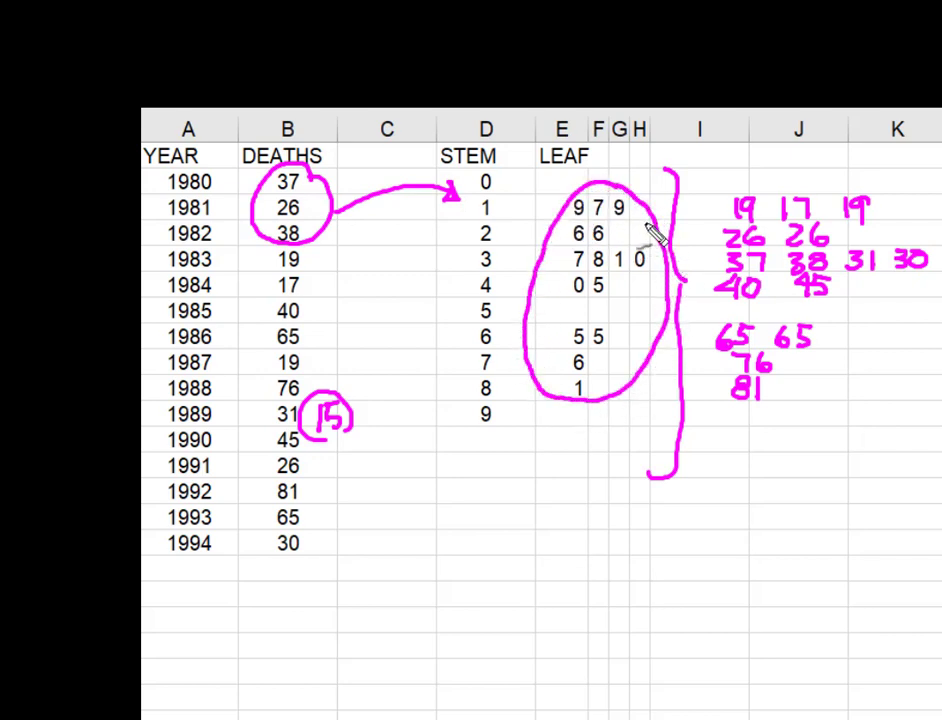
mouse_move(634, 204)
left_mouse_down()
mouse_move(709, 175)
mouse_move(779, 175)
left_mouse_up()
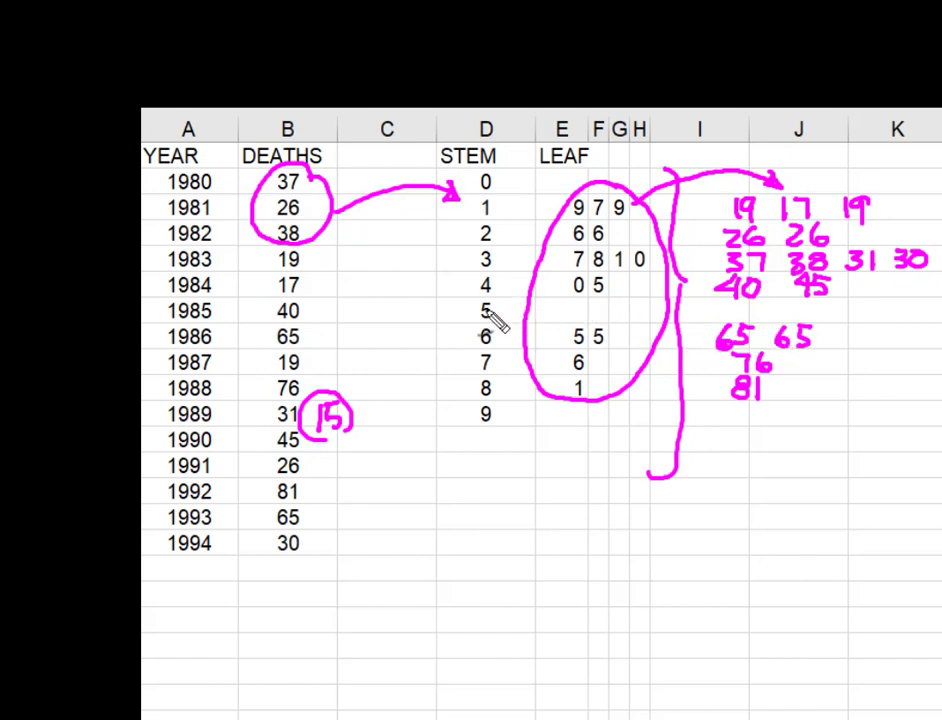
left_click_drag(320, 305, 336, 296)
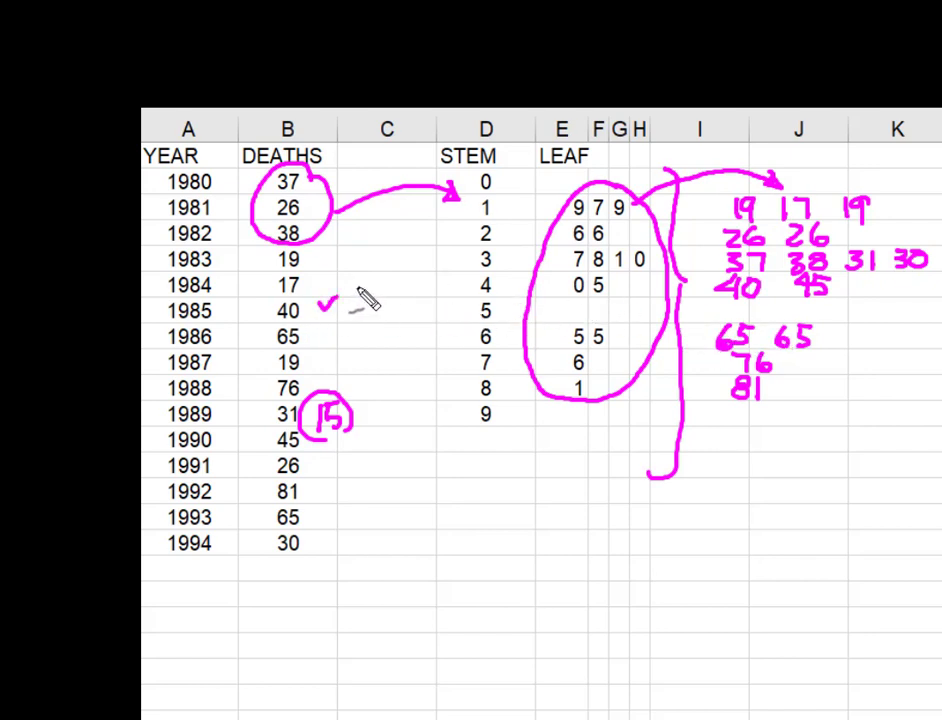